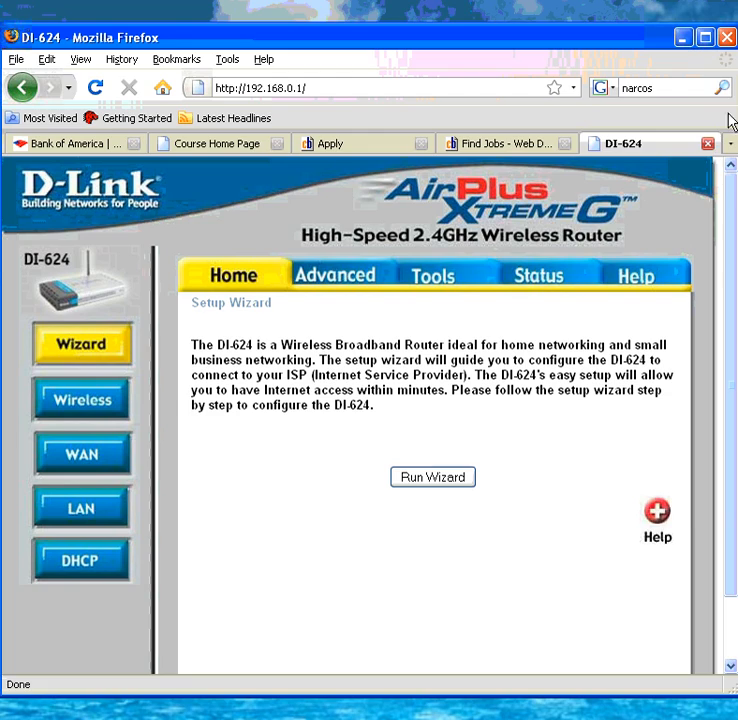
# Minimize the current browser window and load the router's configuration page at 192.168.0.1 in the other window.
pyautogui.click(683, 37)
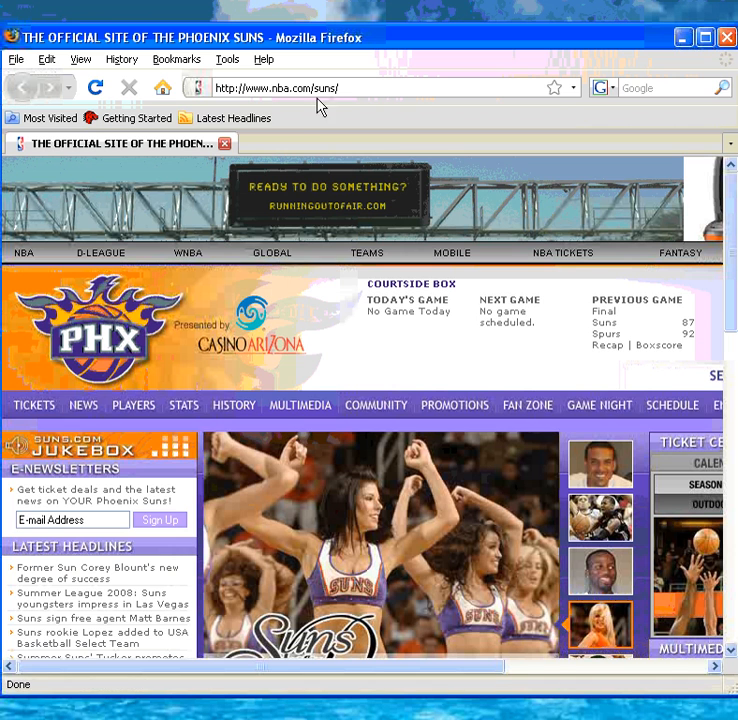
pyautogui.click(317, 84)
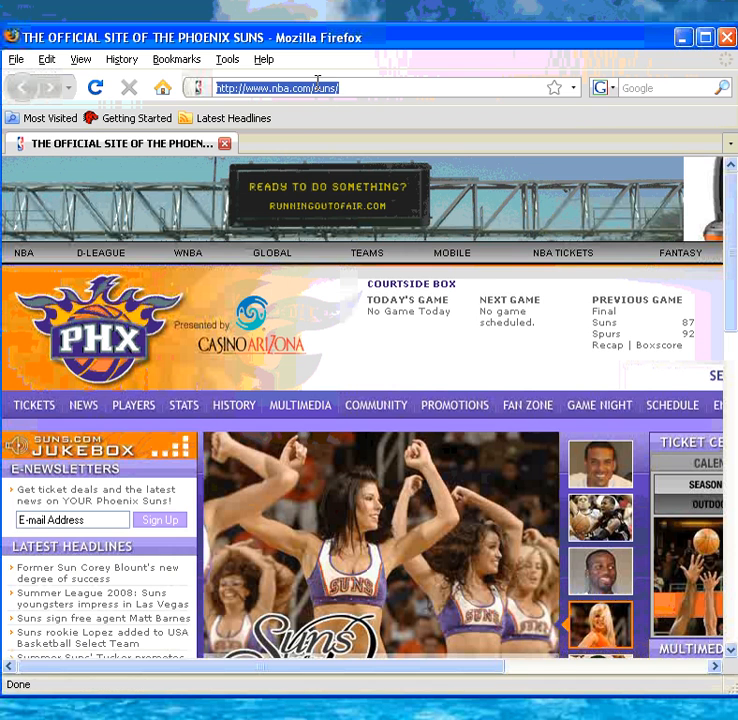
pyautogui.write('192')
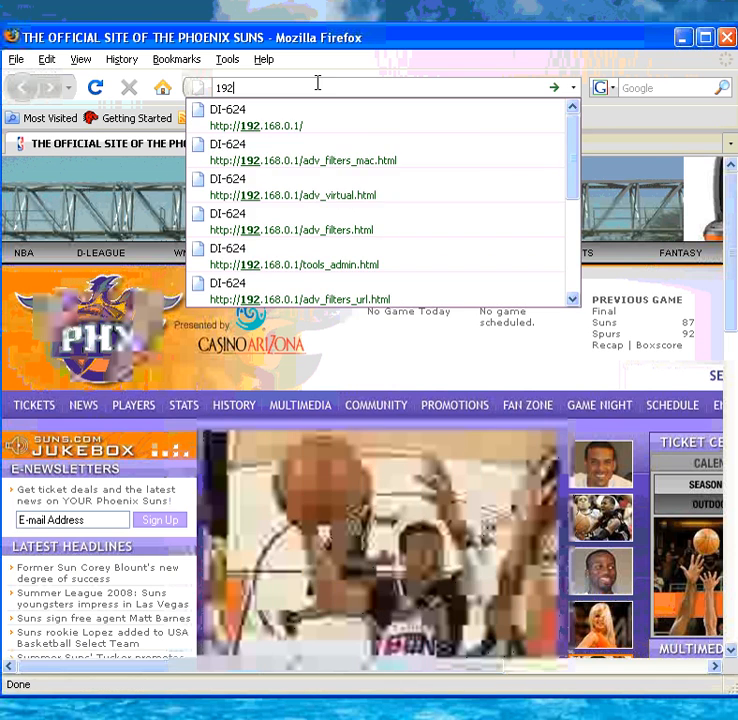
pyautogui.write('.168.')
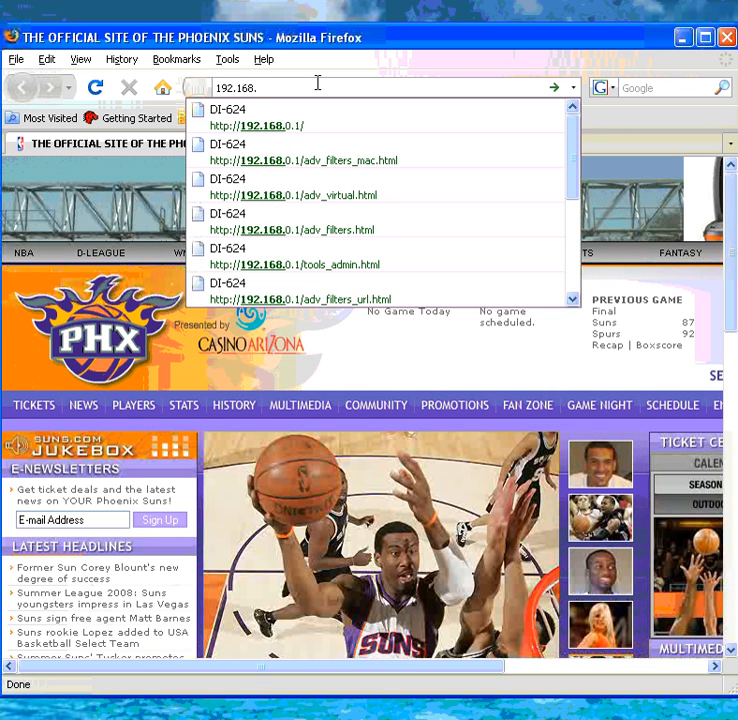
pyautogui.write('0.1')
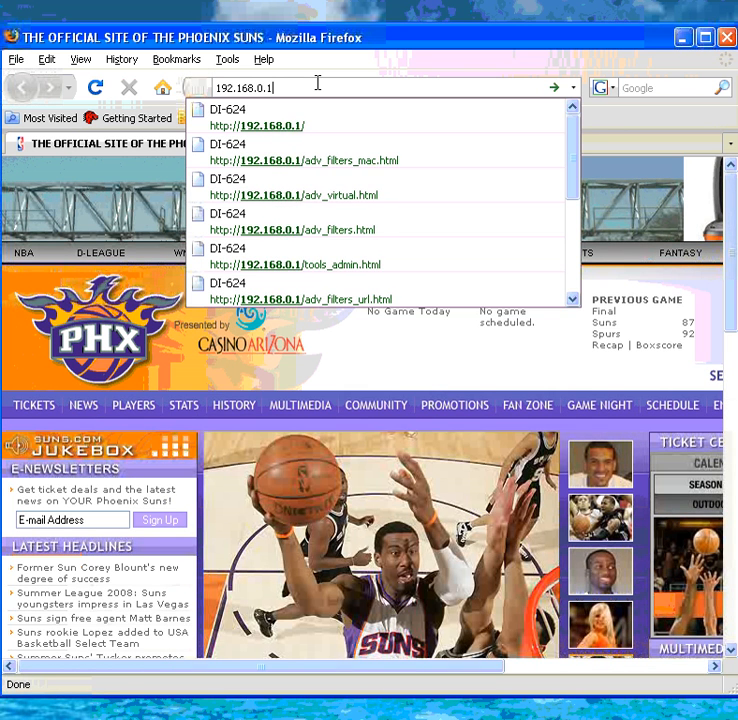
pyautogui.press('Return')
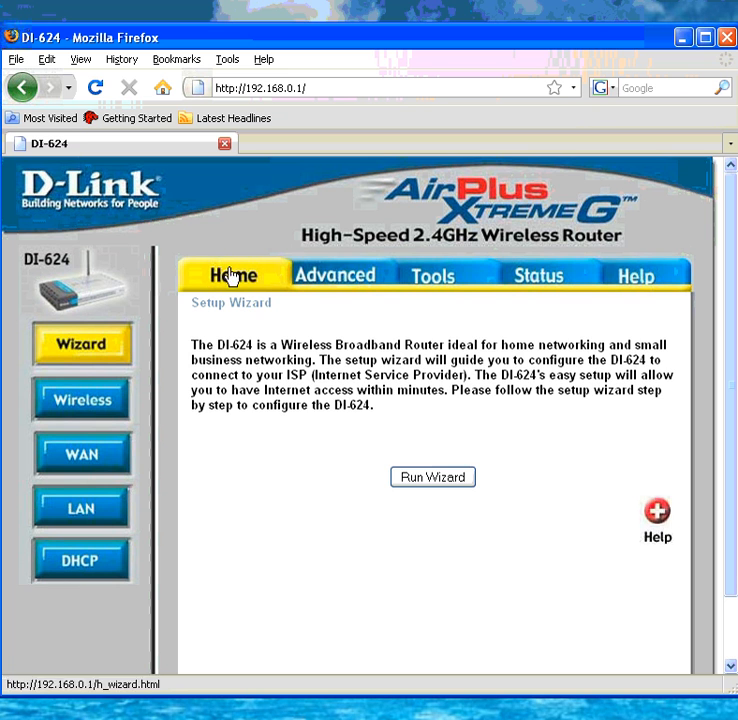
# Open the router's advanced filter settings and switch from IP Filters to MAC Filters.
pyautogui.click(349, 284)
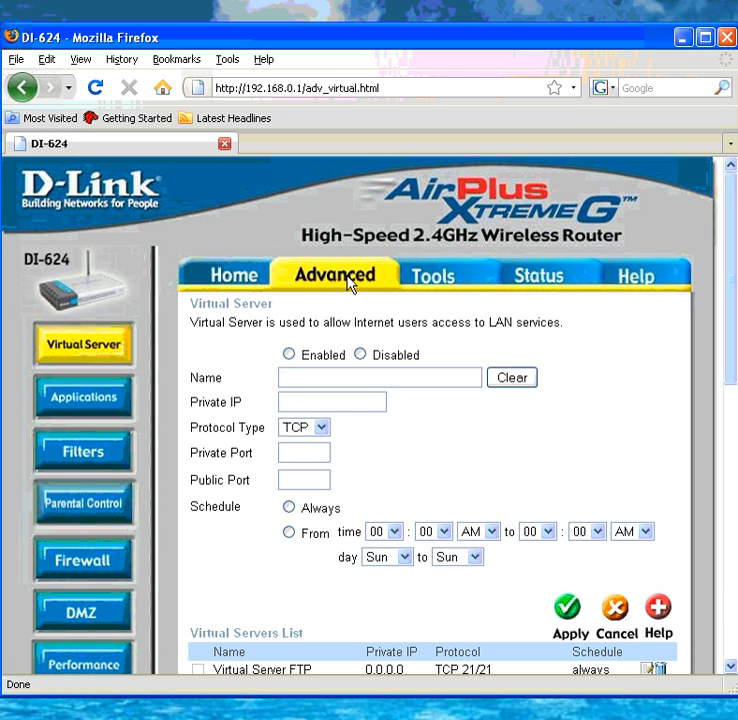
pyautogui.scroll(-1, 425, 510)
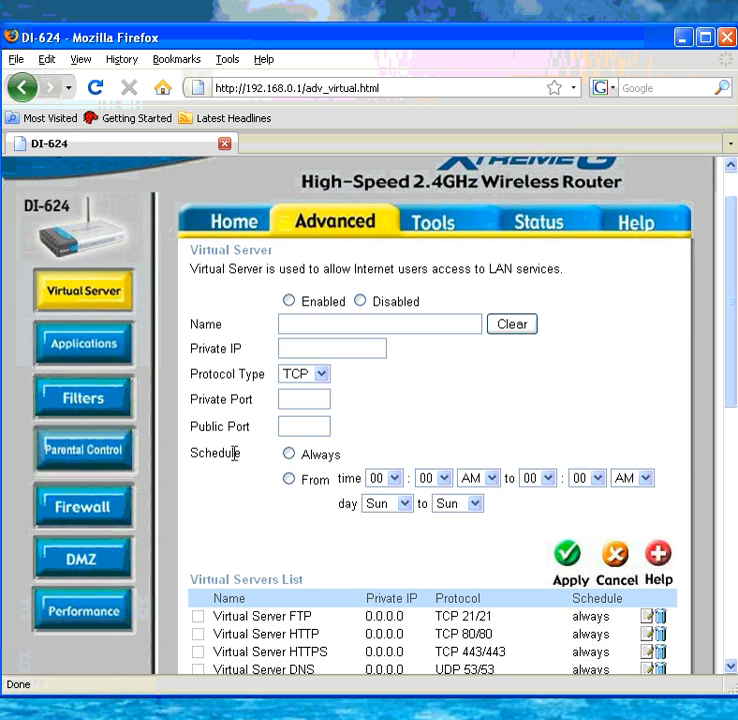
pyautogui.click(80, 404)
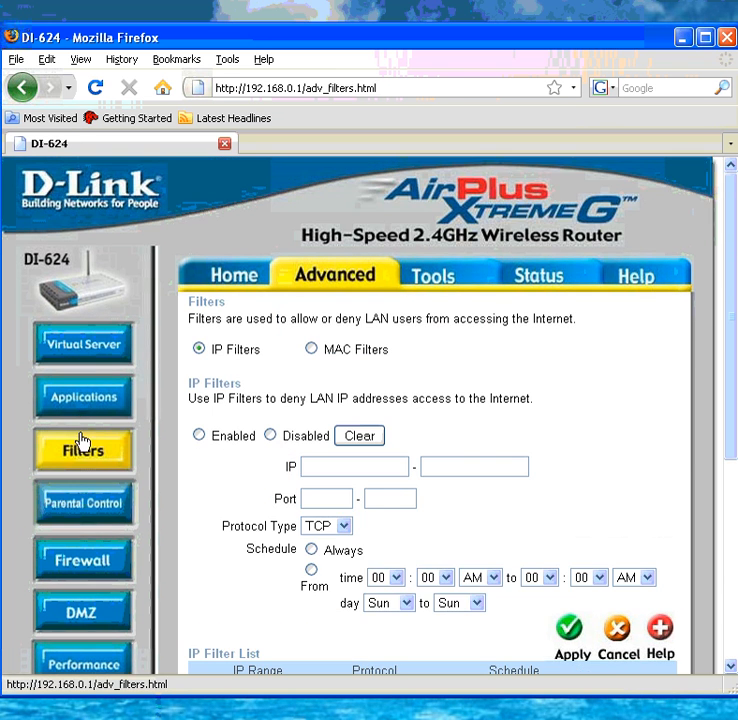
pyautogui.scroll(-1, 249, 458)
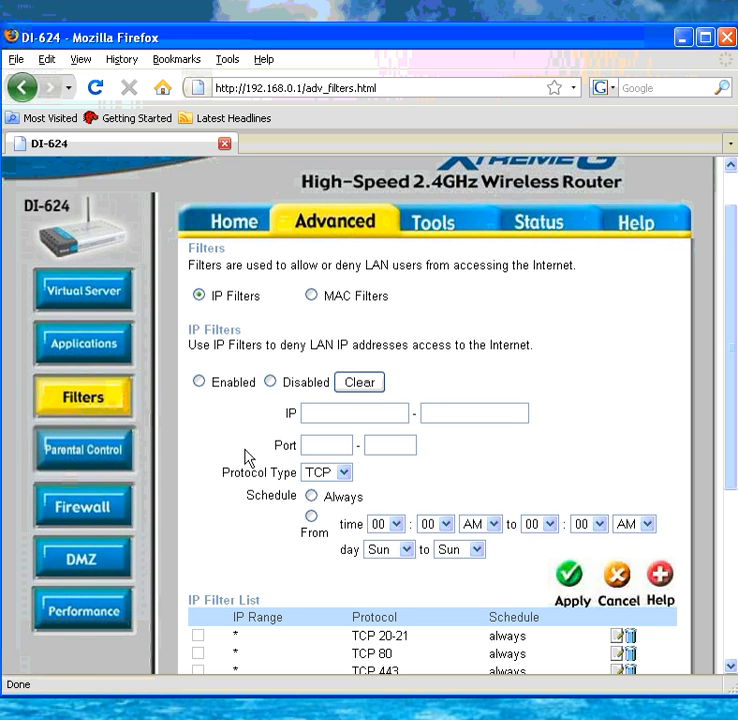
pyautogui.click(311, 296)
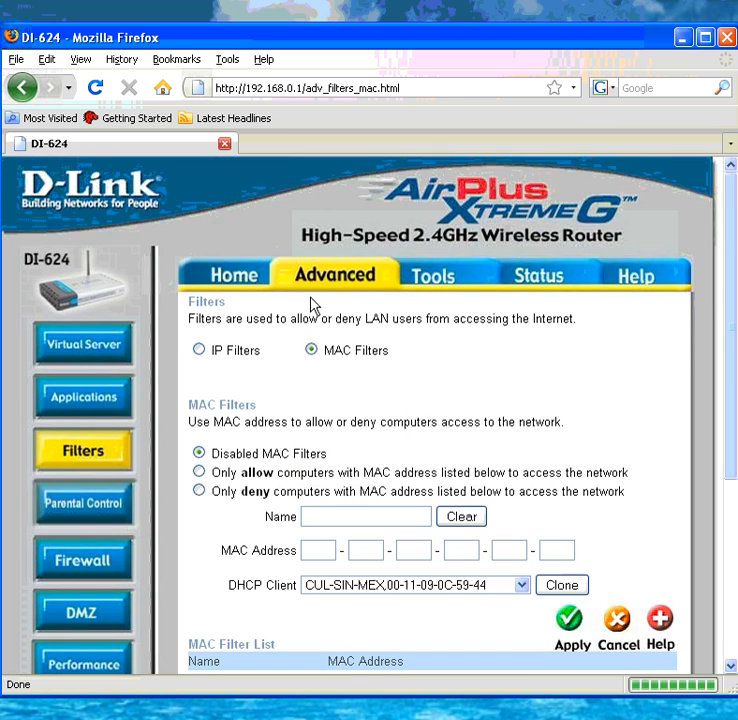
pyautogui.scroll(-2, 660, 462)
pyautogui.scroll(2, 349, 349)
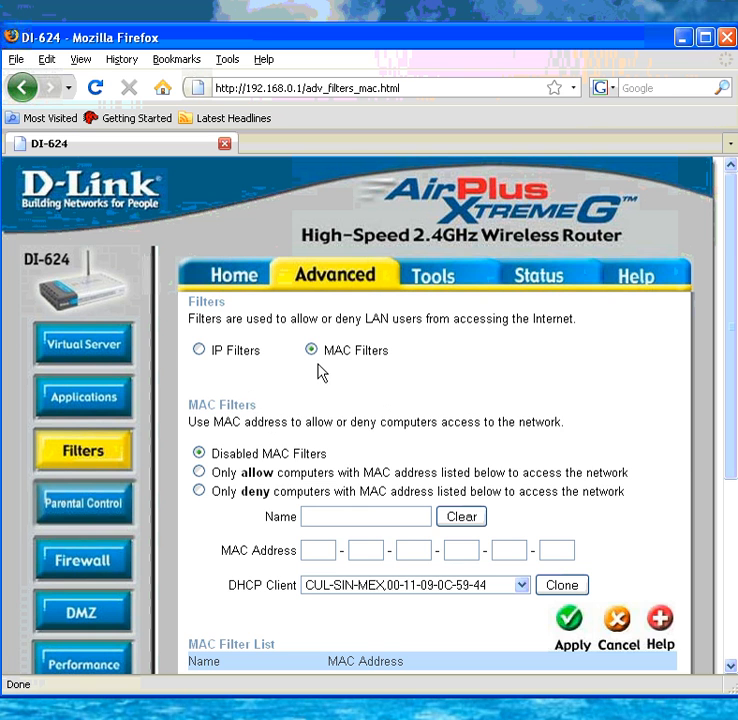
pyautogui.scroll(-2, 334, 539)
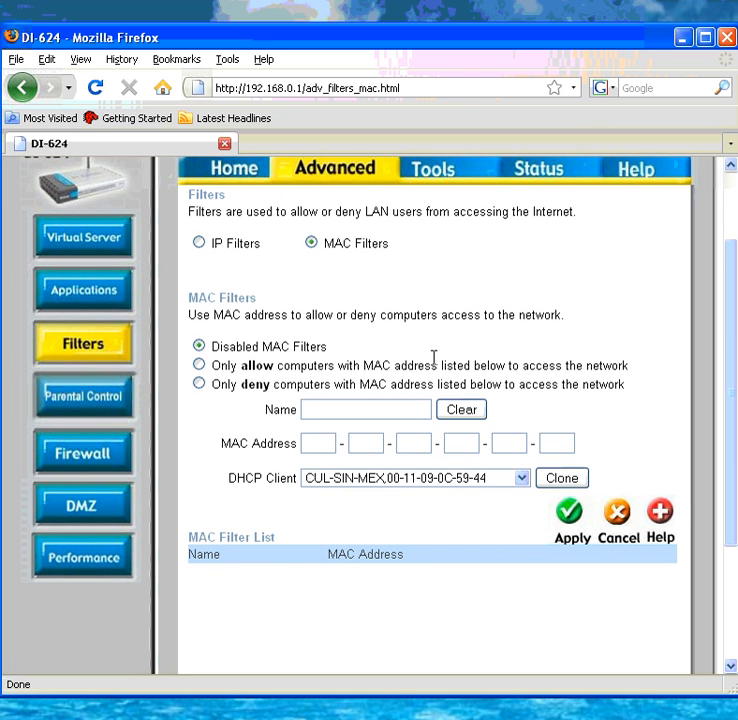
# Allow only listed computers to access the network, clone the DHCP client CUL-SIN-MEX into the filter entry, and apply it.
pyautogui.click(200, 368)
pyautogui.click(391, 481)
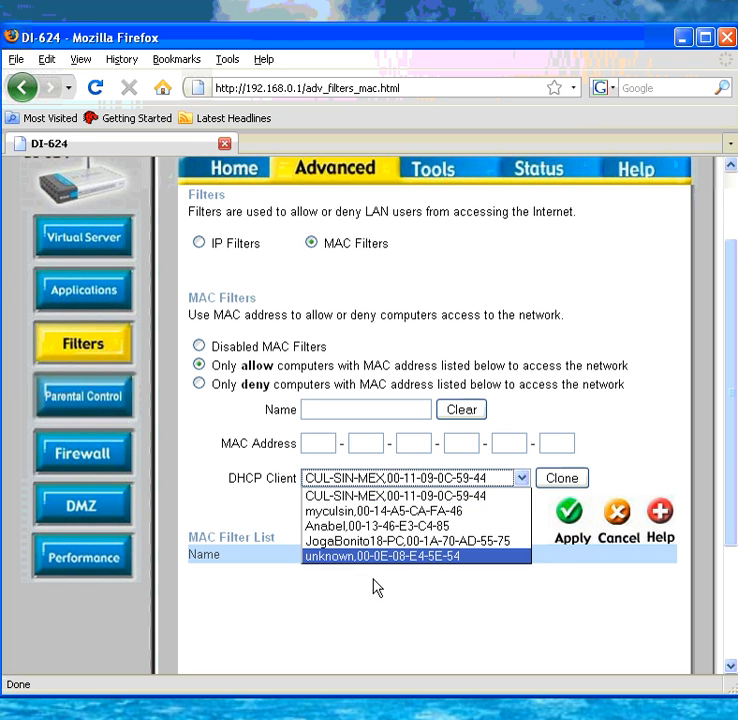
pyautogui.click(440, 495)
pyautogui.click(561, 479)
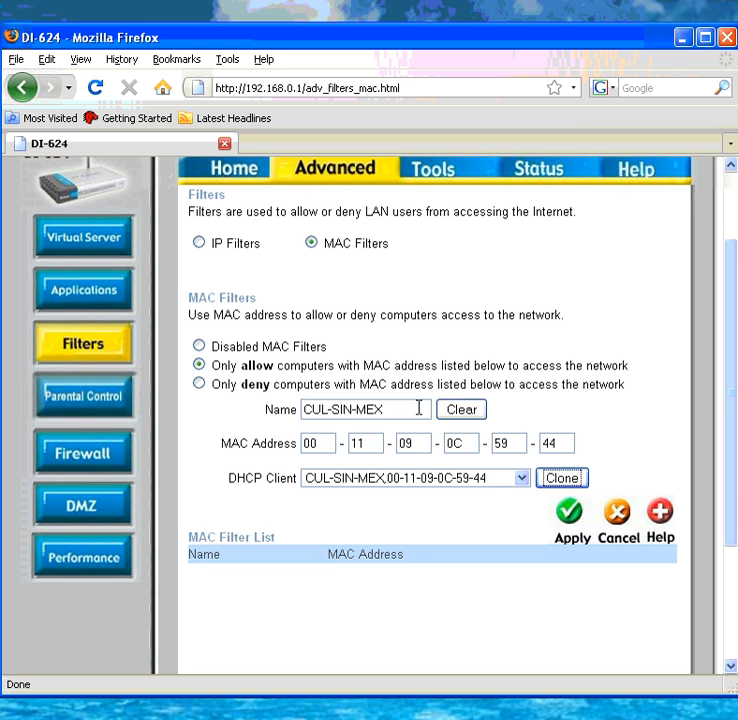
pyautogui.click(571, 382)
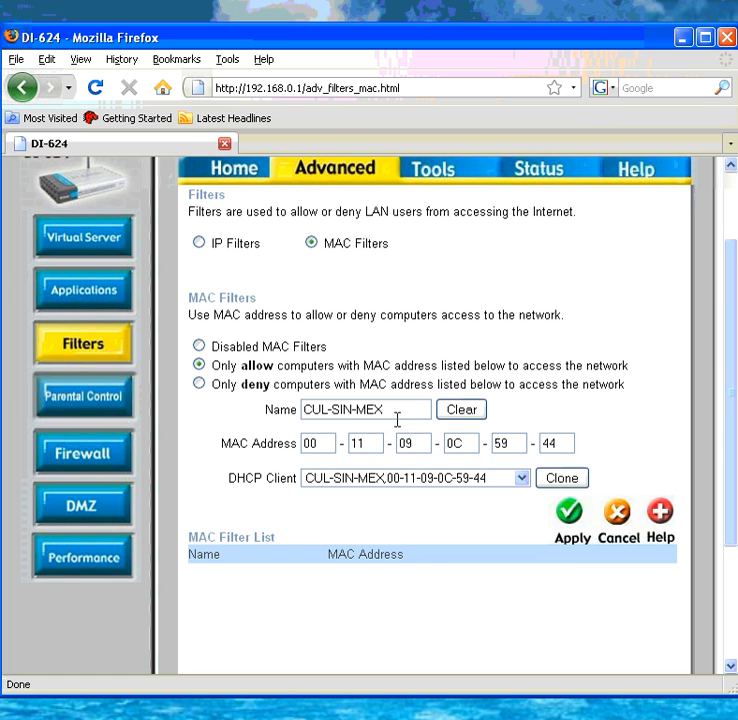
pyautogui.click(569, 515)
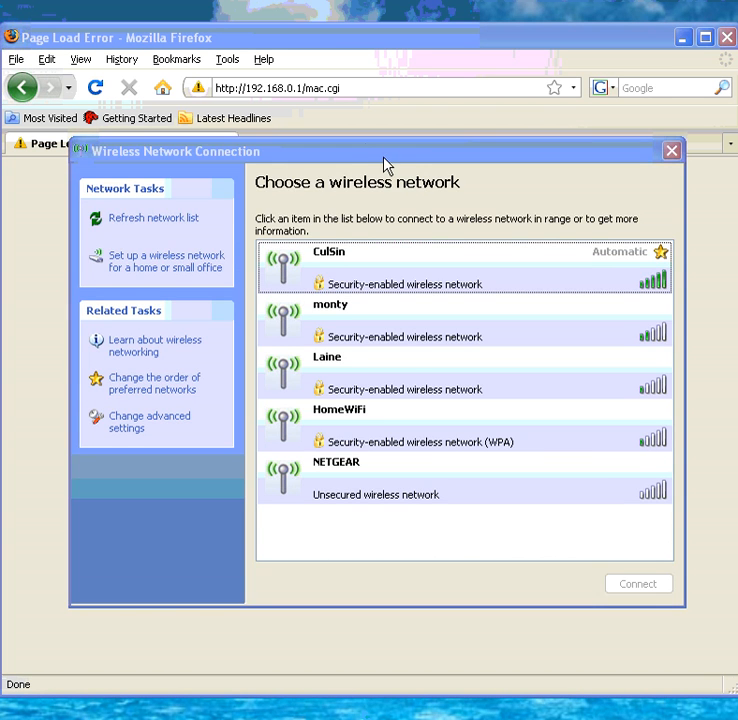
# Try to connect to the CulSin wireless network and cancel the attempt.
pyautogui.moveTo(382, 158); pyautogui.dragTo(369, 176)
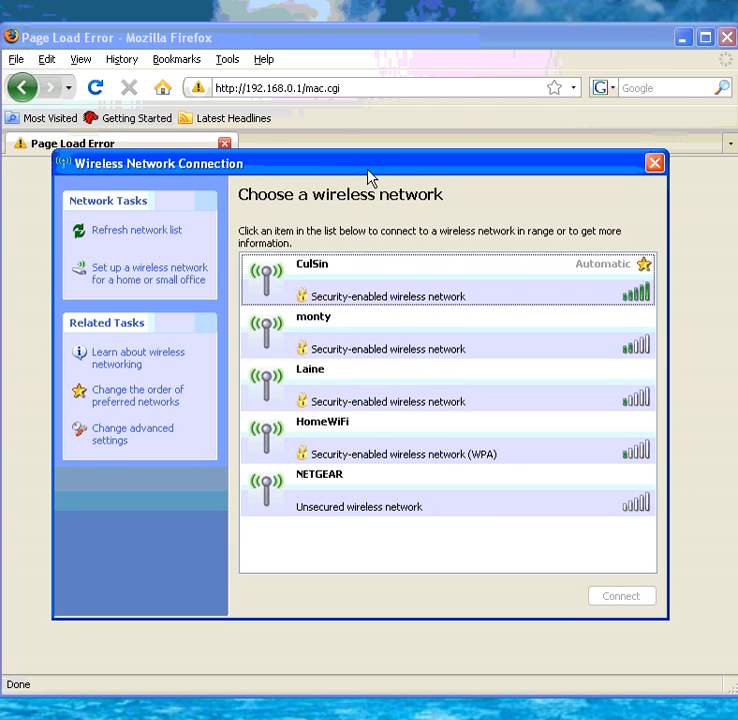
pyautogui.click(366, 290)
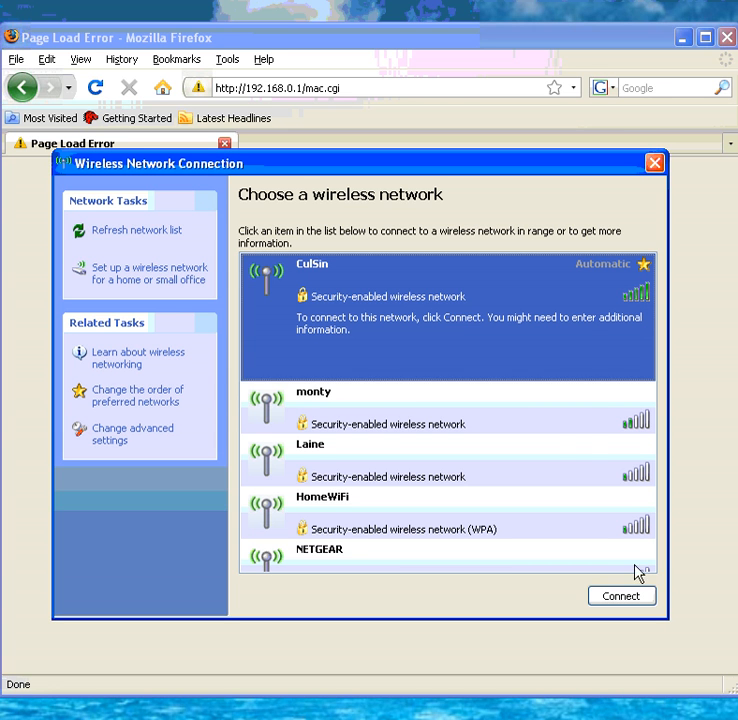
pyautogui.click(624, 600)
pyautogui.moveTo(368, 286); pyautogui.dragTo(383, 346)
pyautogui.click(465, 497)
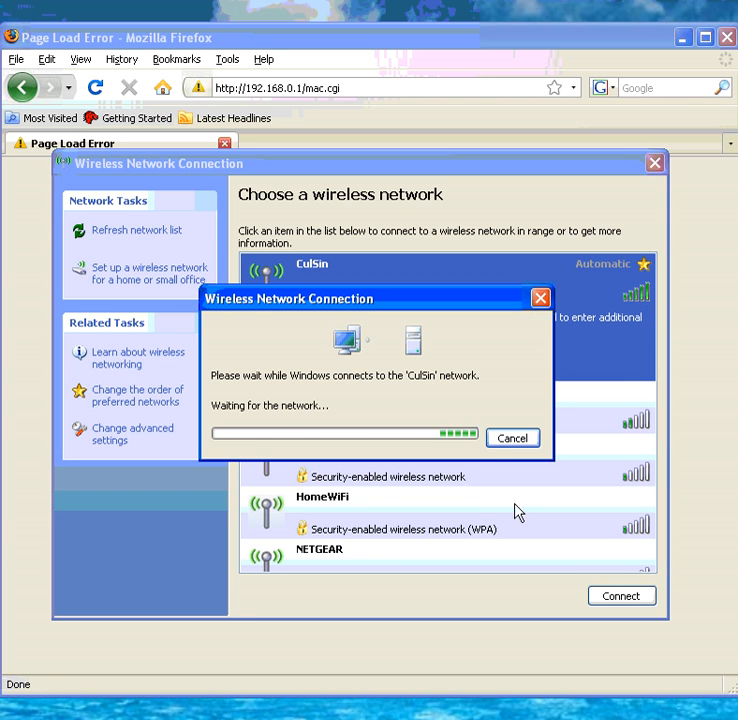
pyautogui.click(515, 442)
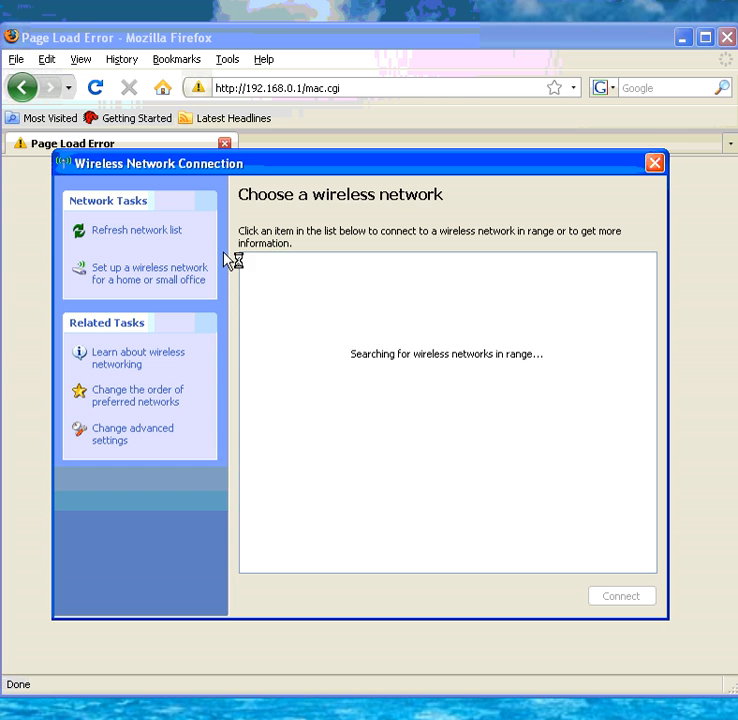
# Check the CulSin network's status, close the wireless network list, and reopen the router's MAC Filters page to review the filter list.
pyautogui.click(515, 280)
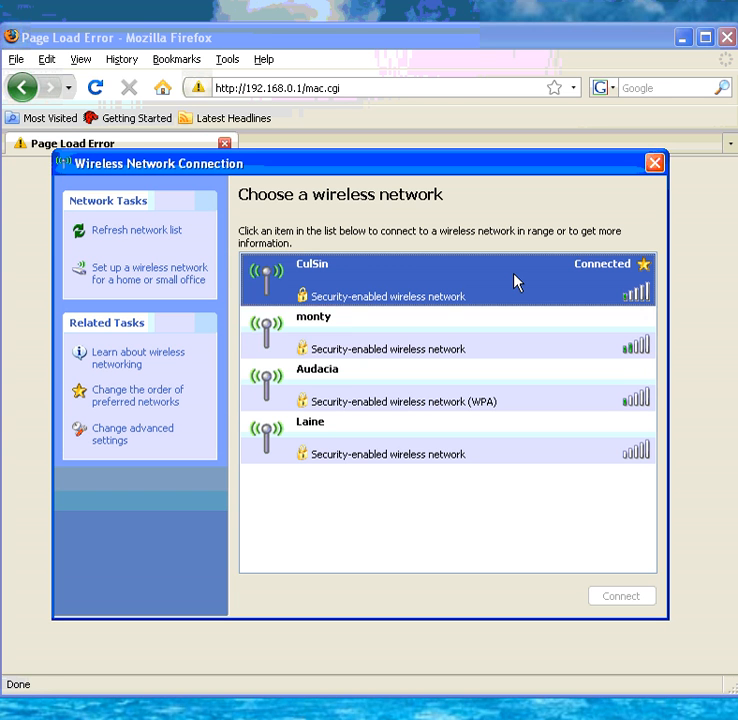
pyautogui.click(654, 163)
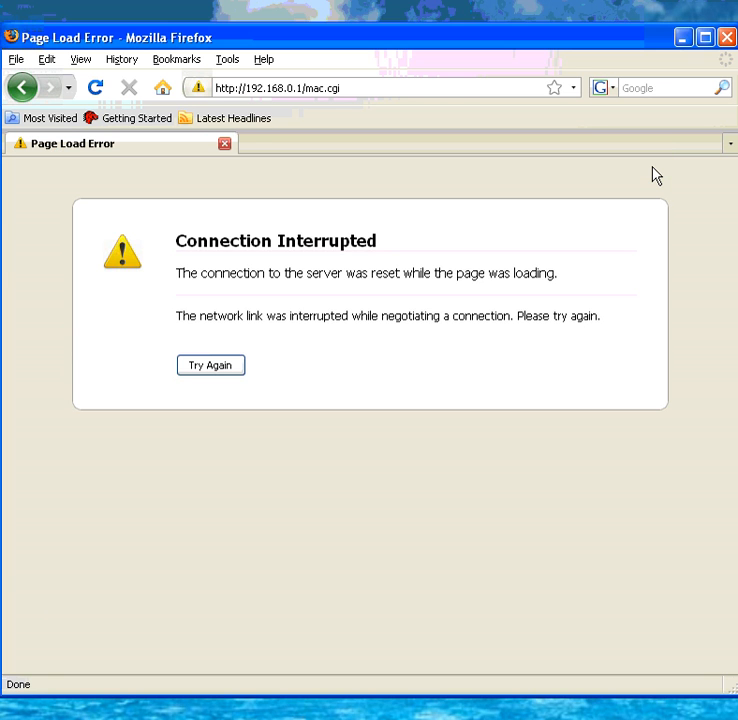
pyautogui.click(19, 90)
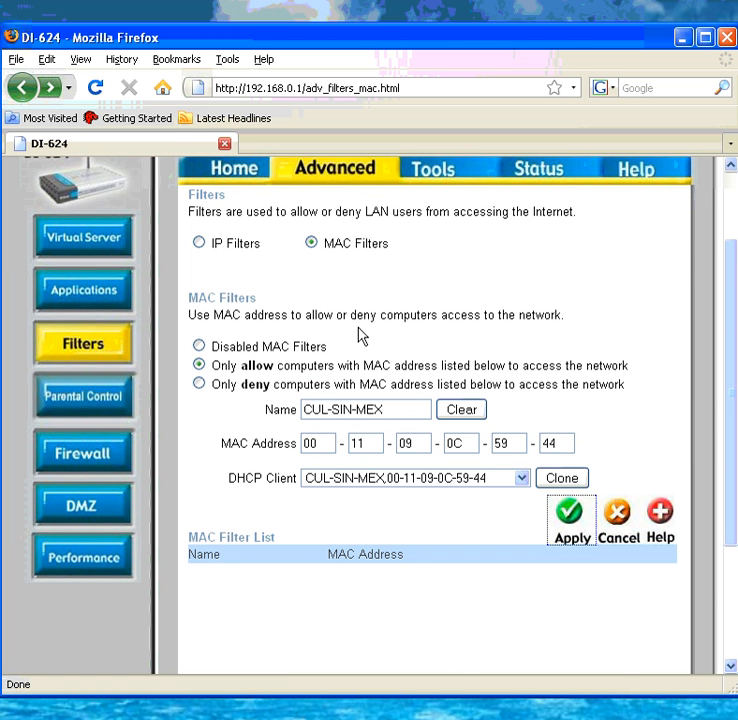
pyautogui.click(96, 348)
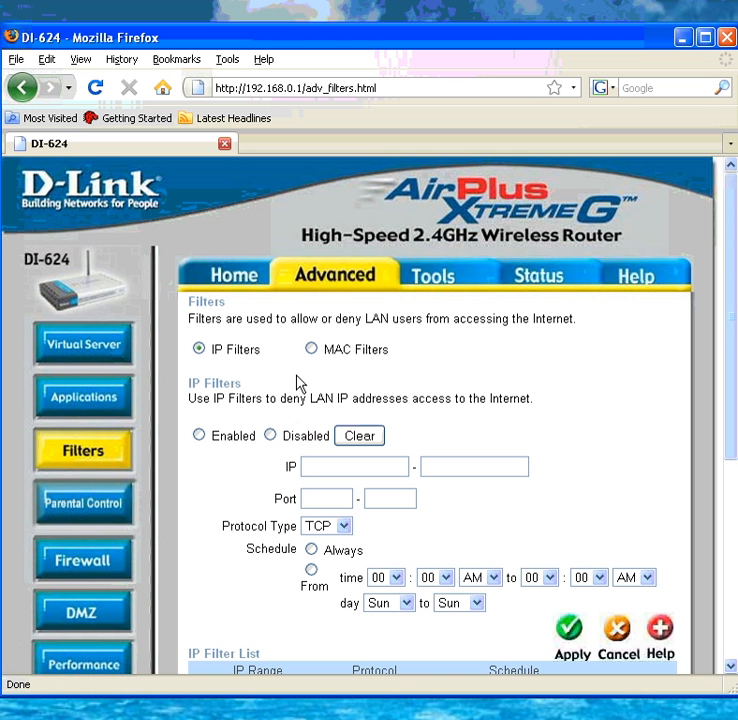
pyautogui.click(311, 349)
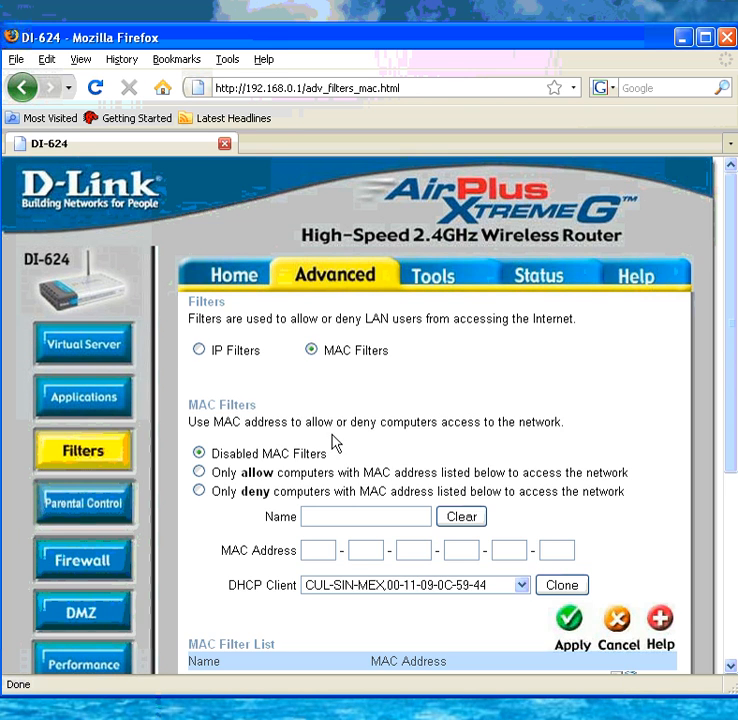
pyautogui.scroll(-2, 364, 580)
pyautogui.scroll(1, 364, 580)
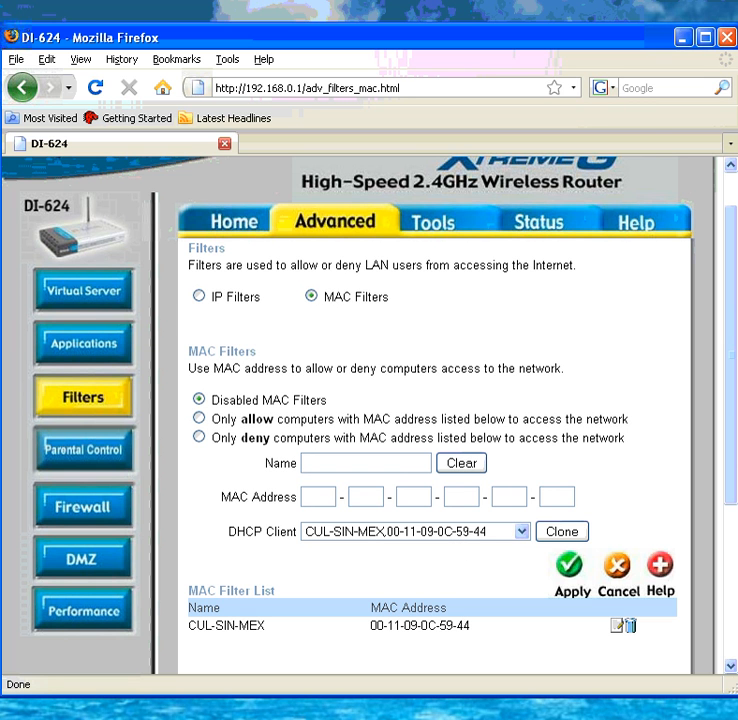
# Choose myculsin,00-14-A5-CA-FA-46 as the DHCP client, checking it against the wireless adapter's physical address in Command Prompt.
pyautogui.hotkey('alt', 'Tab')
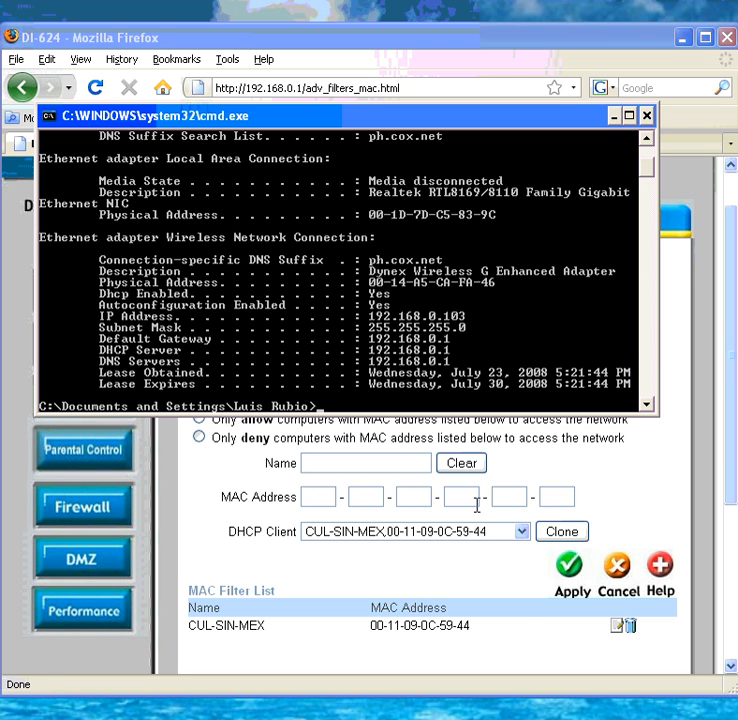
pyautogui.click(448, 536)
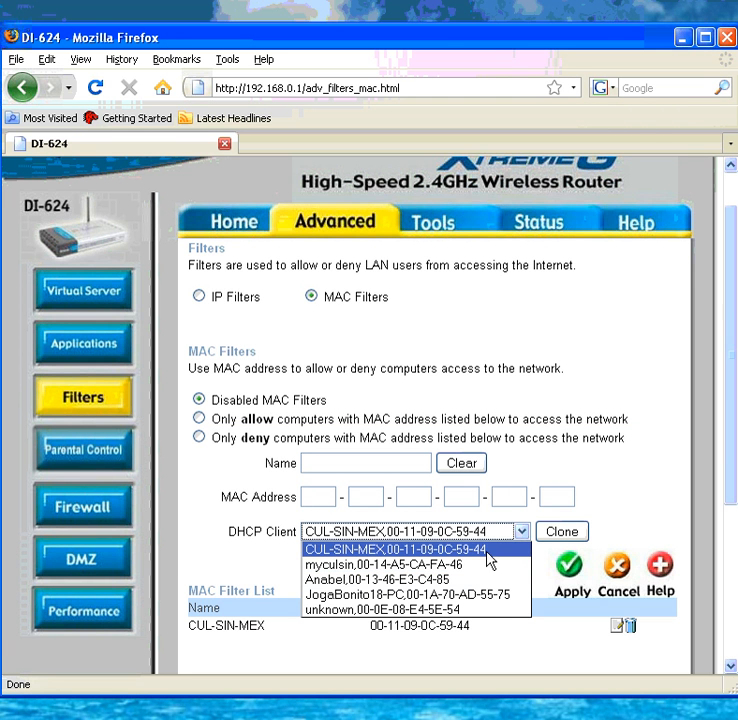
pyautogui.click(488, 565)
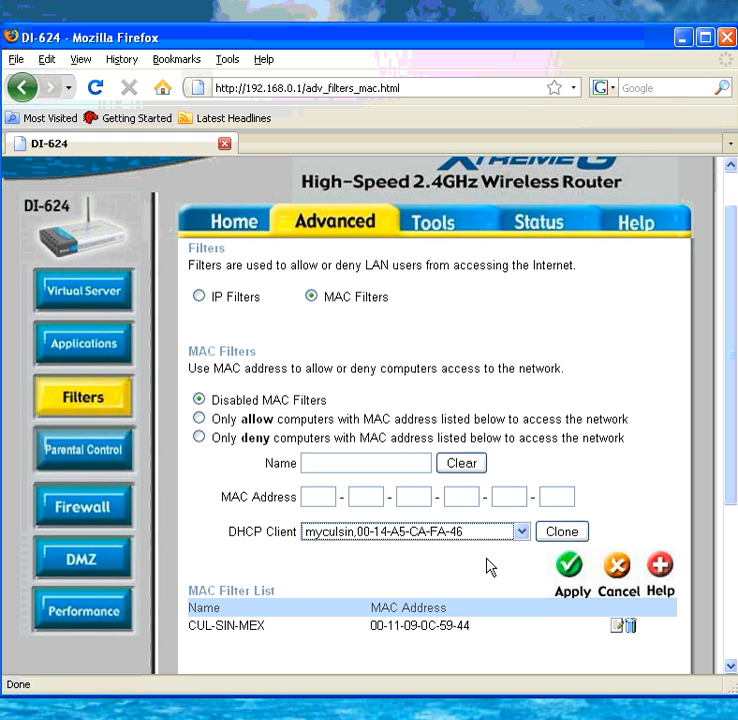
pyautogui.hotkey('alt', 'Tab')
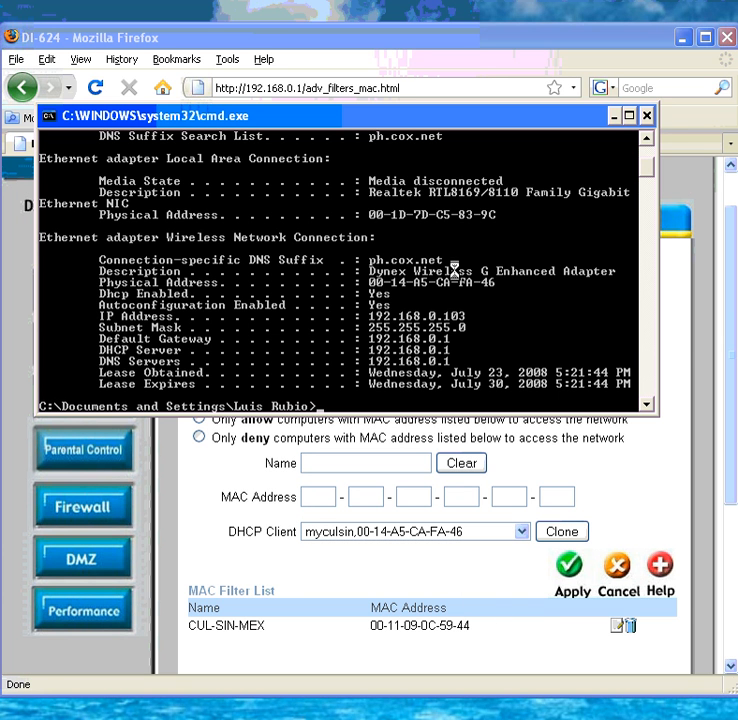
pyautogui.click(613, 116)
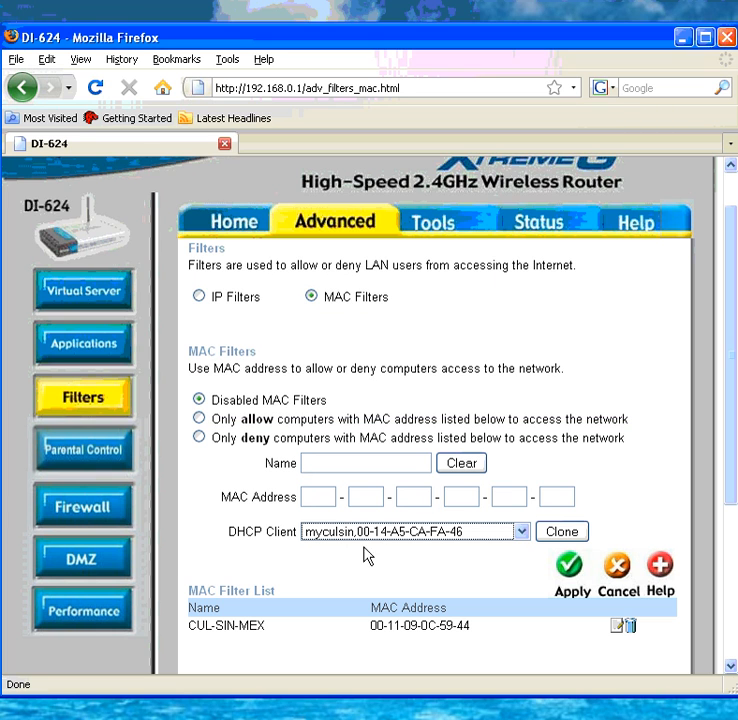
# Clone the myculsin client into the filter entry, apply it to the MAC filter list, and return to the MAC Filters page.
pyautogui.click(560, 534)
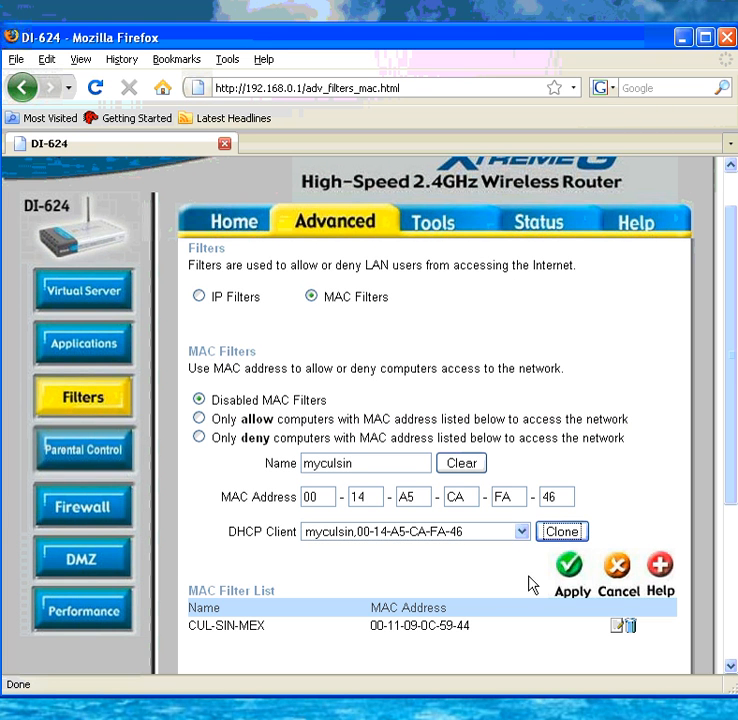
pyautogui.click(567, 572)
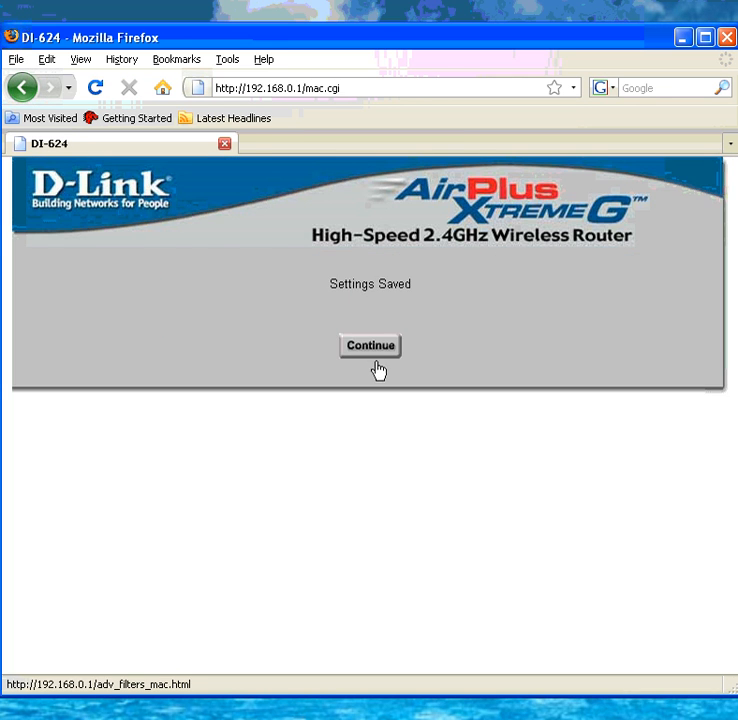
pyautogui.click(373, 349)
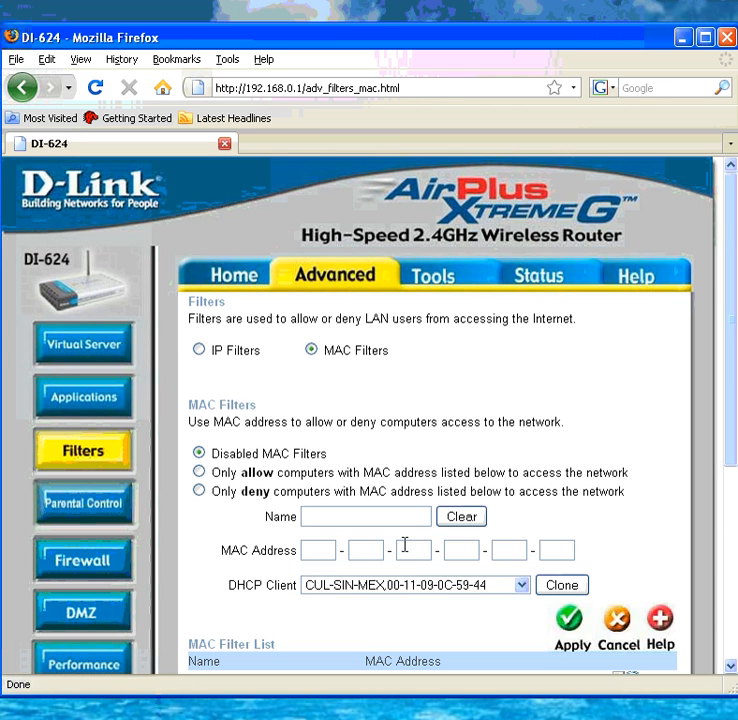
# Restrict network access to only allow computers in the MAC filter list, apply the setting, and return to the MAC Filters page.
pyautogui.scroll(-2, 405, 545)
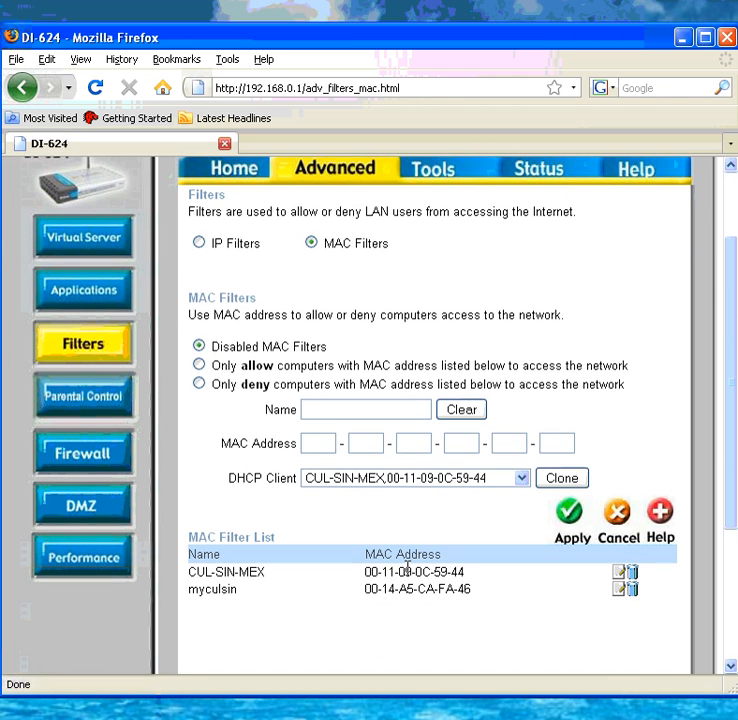
pyautogui.click(199, 366)
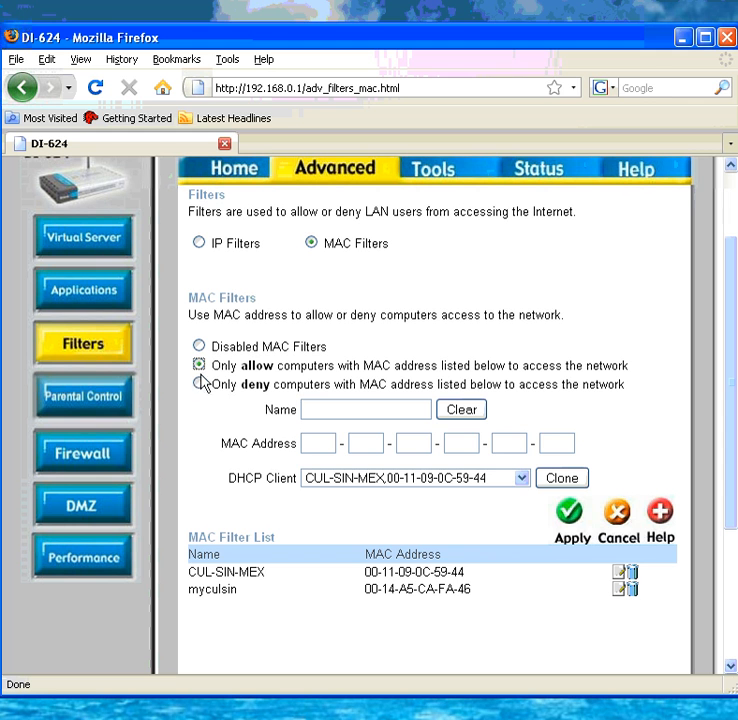
pyautogui.click(571, 518)
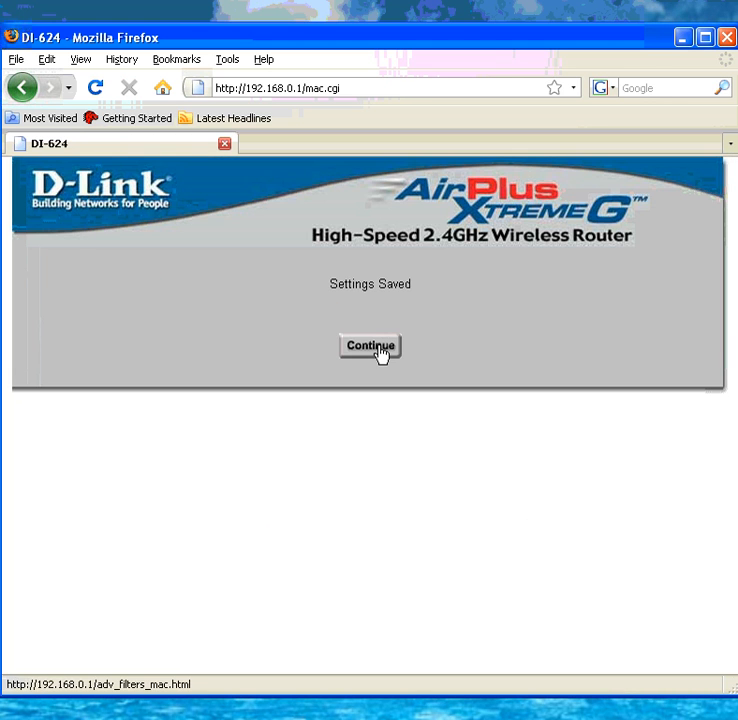
pyautogui.click(380, 350)
pyautogui.scroll(-4, 410, 500)
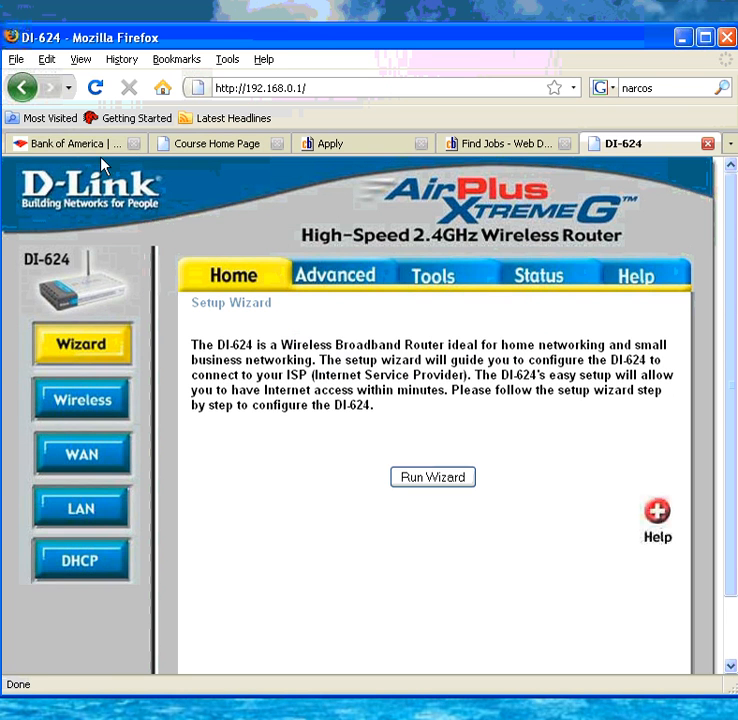
# Test internet access in the other browser window by opening the course page's Week 2 Objectives, and minimize that window.
pyautogui.click(95, 146)
pyautogui.click(217, 148)
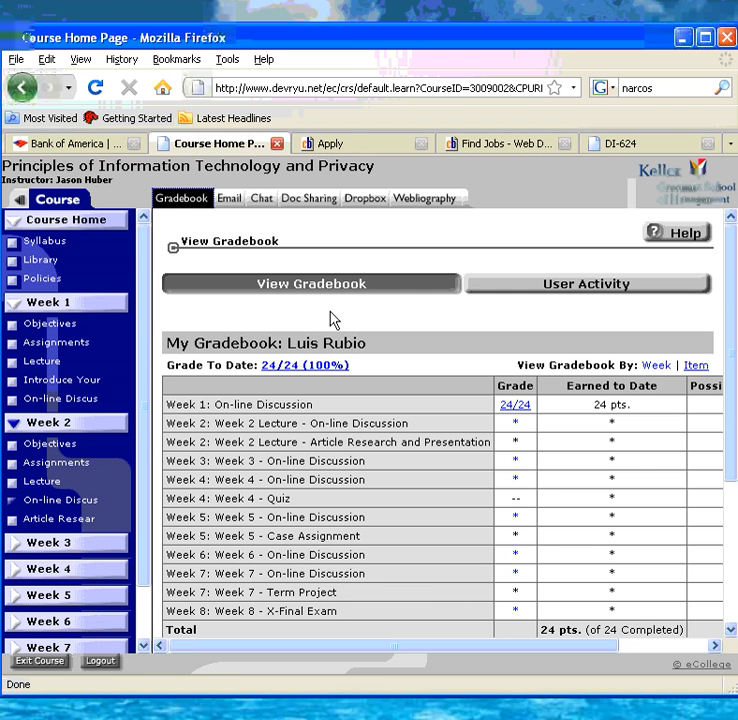
pyautogui.click(340, 88)
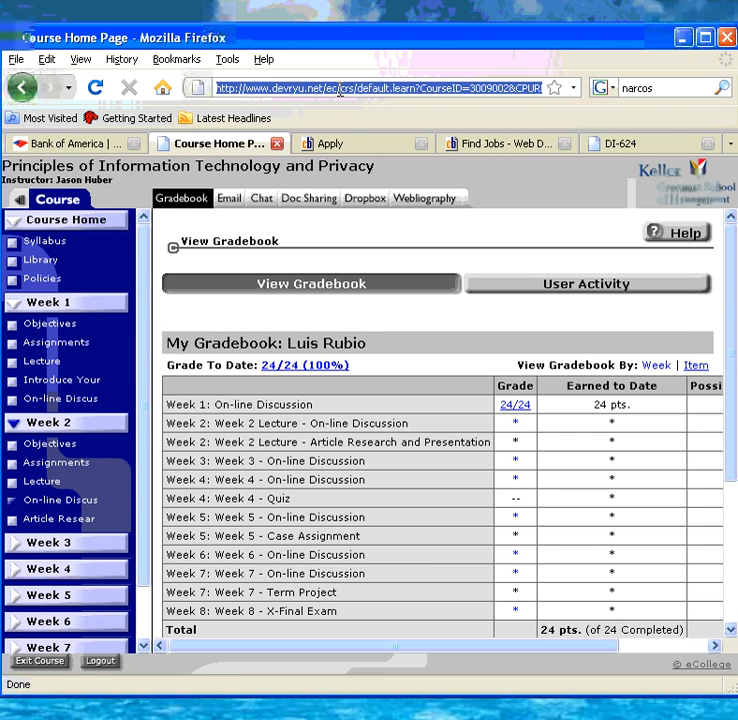
pyautogui.click(60, 446)
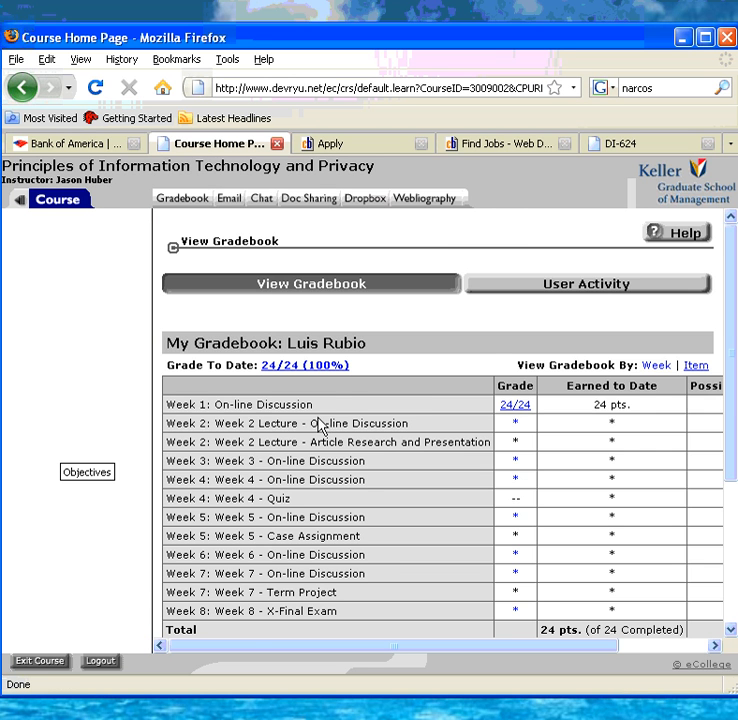
pyautogui.scroll(-5, 320, 424)
pyautogui.scroll(5, 315, 412)
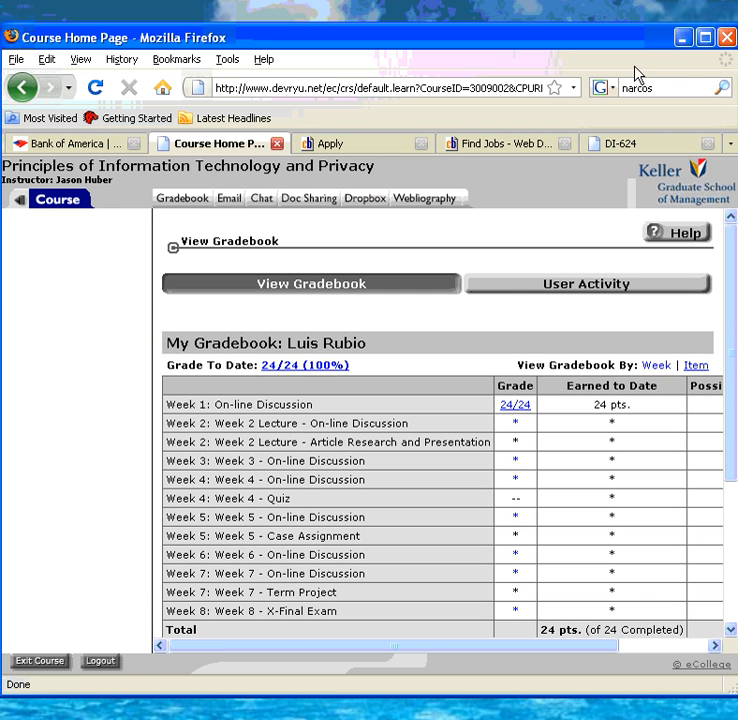
pyautogui.click(683, 37)
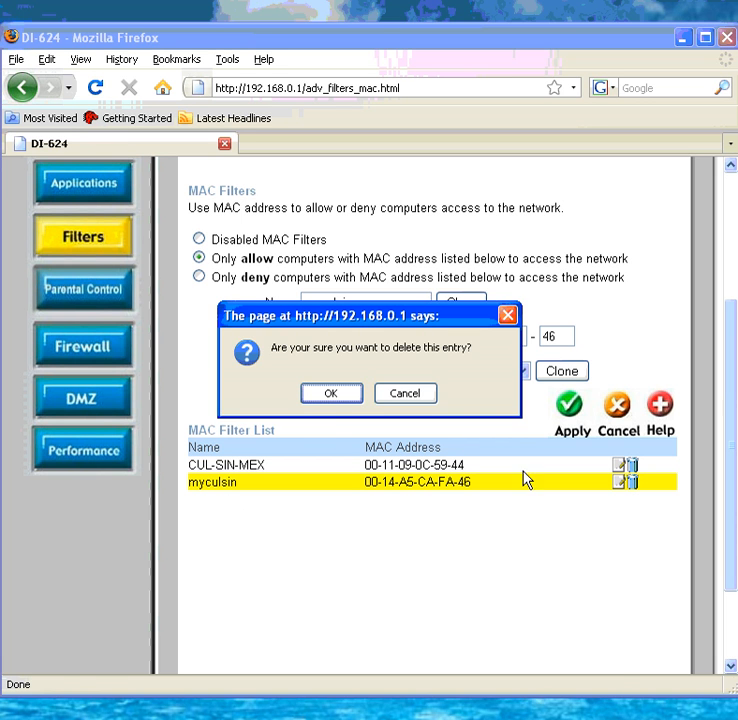
# Delete the myculsin entry from the MAC filter list and close the list of available wireless networks.
pyautogui.click(336, 396)
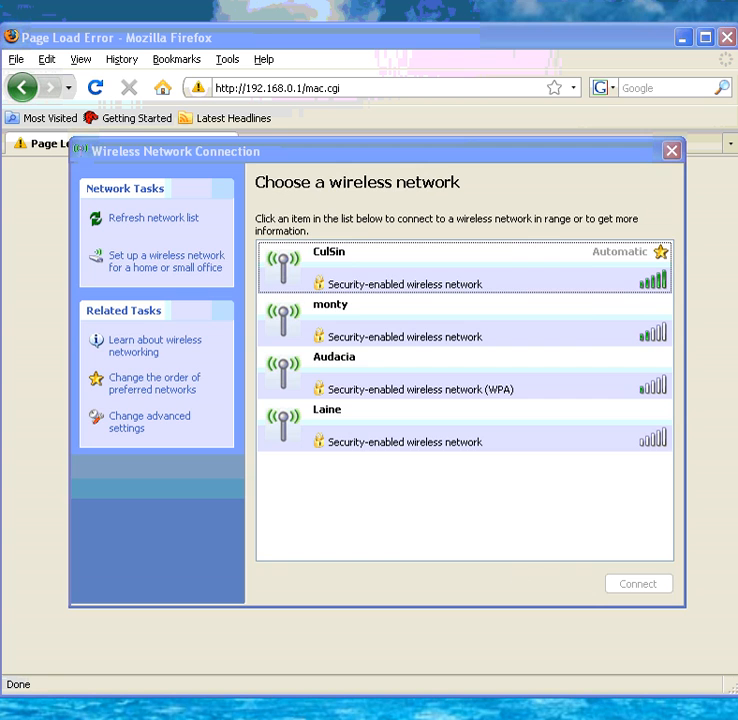
pyautogui.click(672, 152)
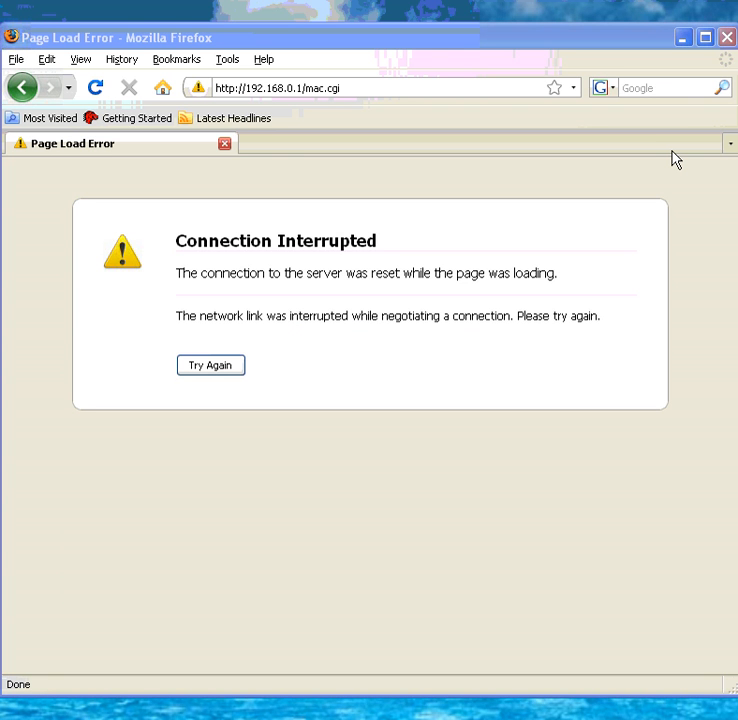